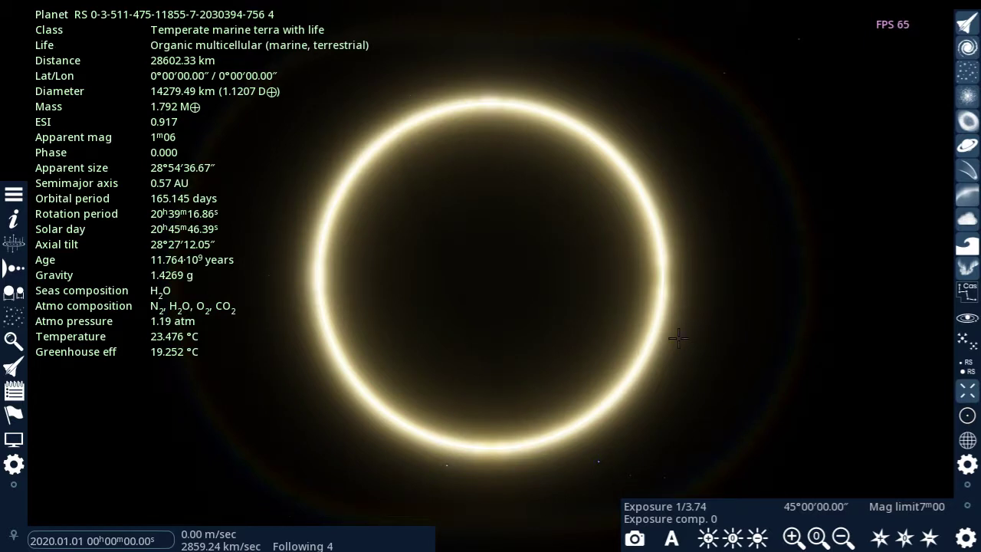
Orbit the camera around the marine planet until its sunlit, ringed side faces you.
drag(726, 328, 736, 331)
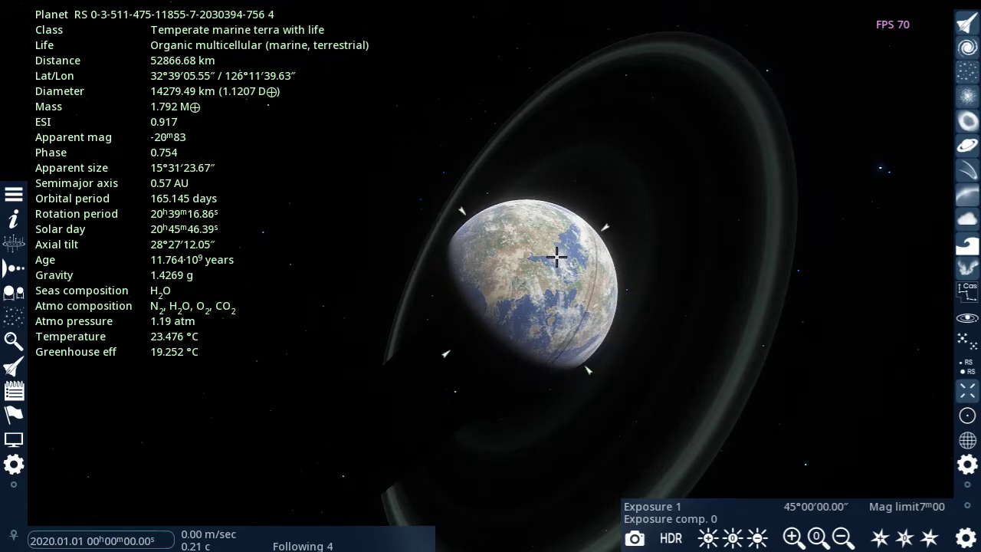
Fly away from the planet, raising flight velocity to 100 Mly/sec.
key(s)
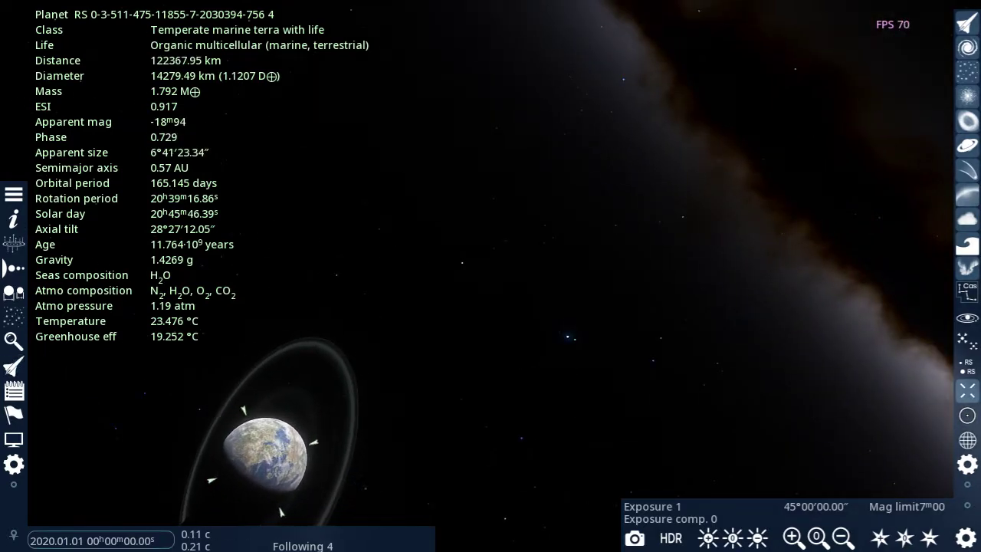
key(s)
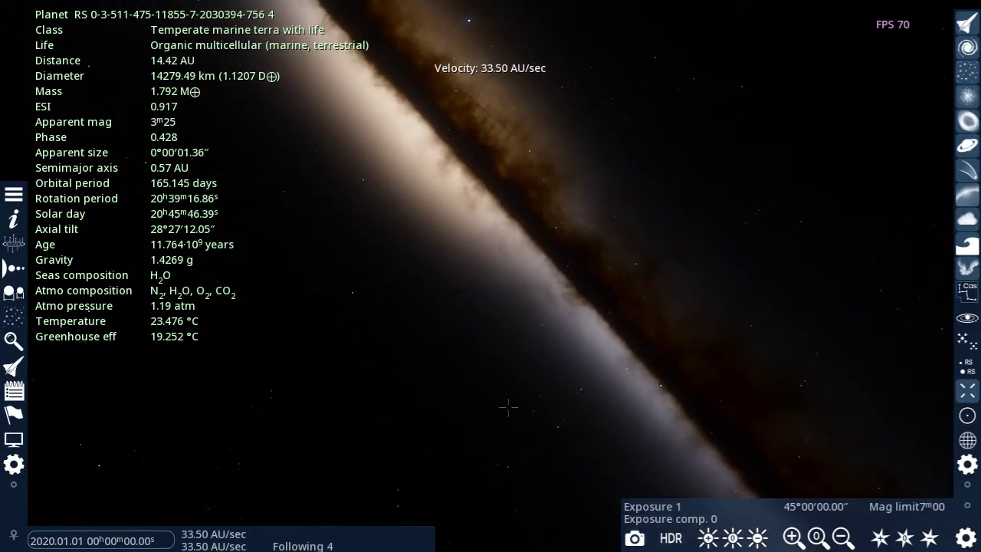
mouse_move(261, 538)
click(225, 538)
click(225, 538)
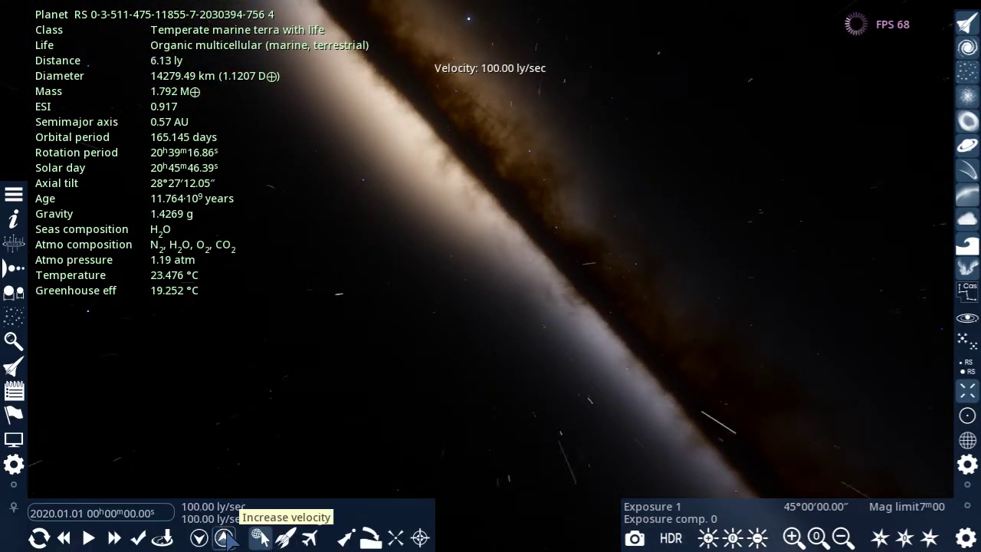
click(225, 538)
click(226, 538)
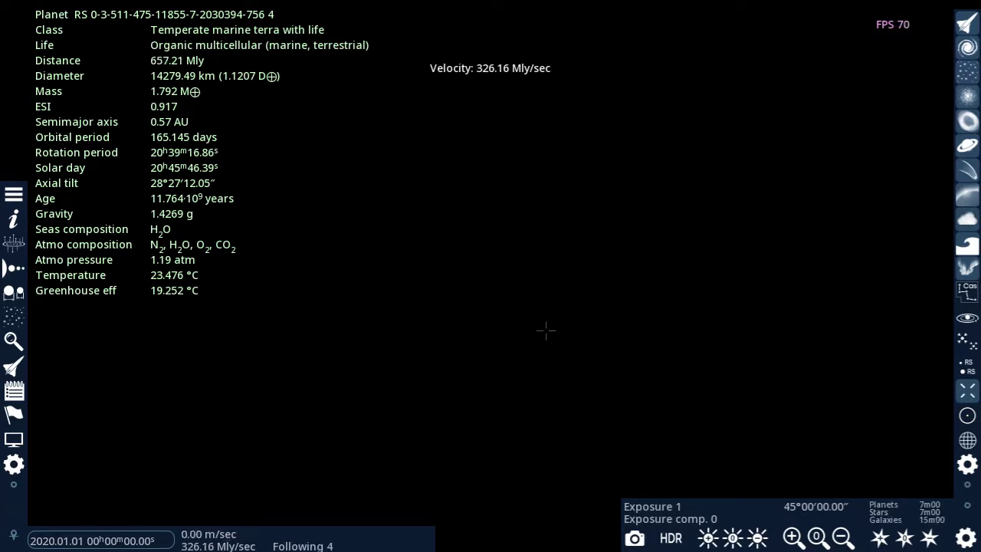
key(s)
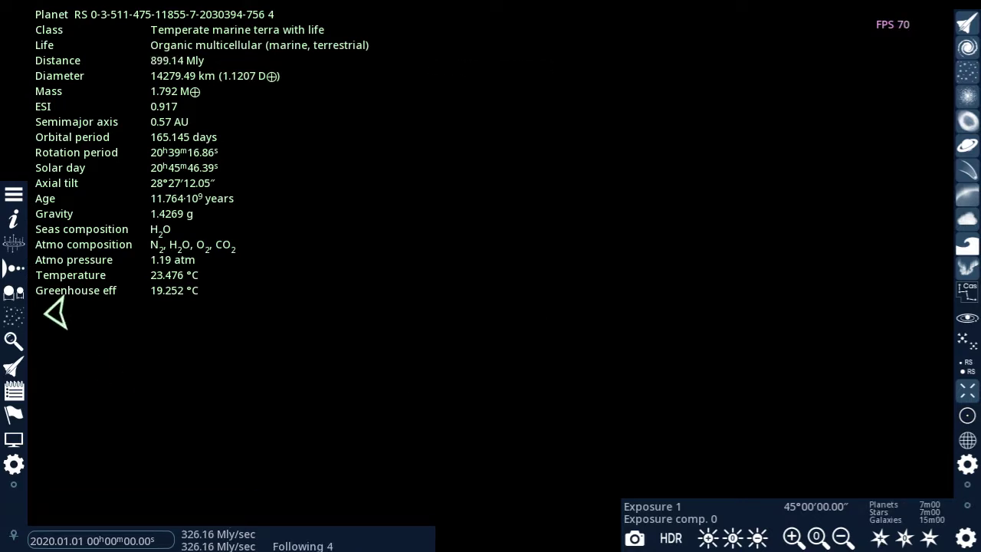
Deselect the planet, reset exposure to 1 and raise the magnitude limit to 15.
click(491, 282)
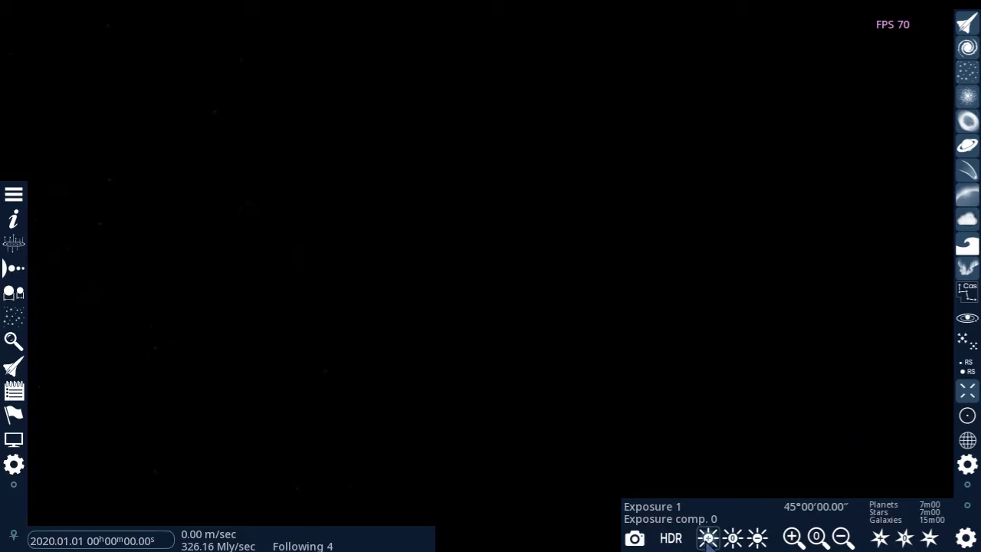
click(733, 539)
click(905, 538)
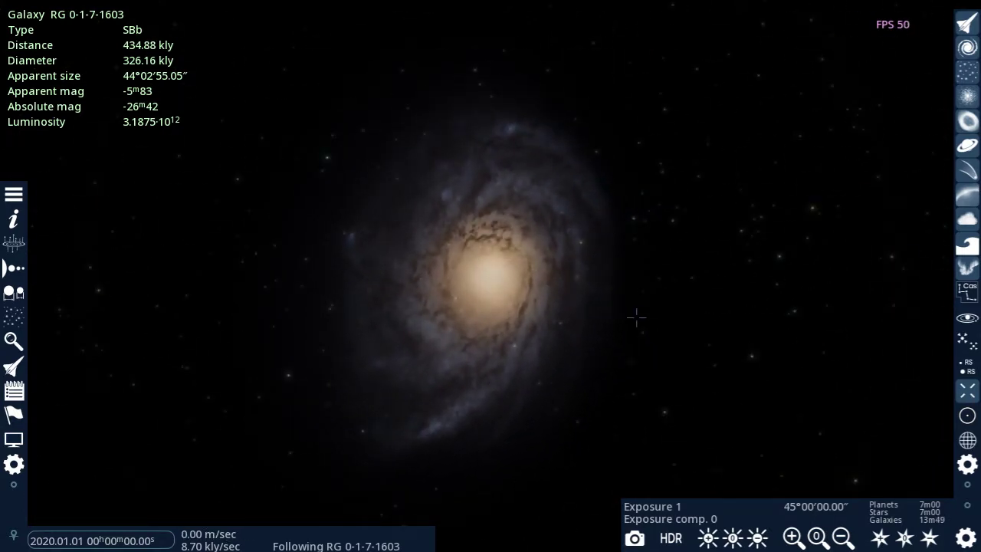
Fly forward into spiral galaxy RG 0-1-7-1603, adjusting speed with the mouse wheel.
key(w)
scroll(618, 221, up, 1)
scroll(583, 245, up, 2)
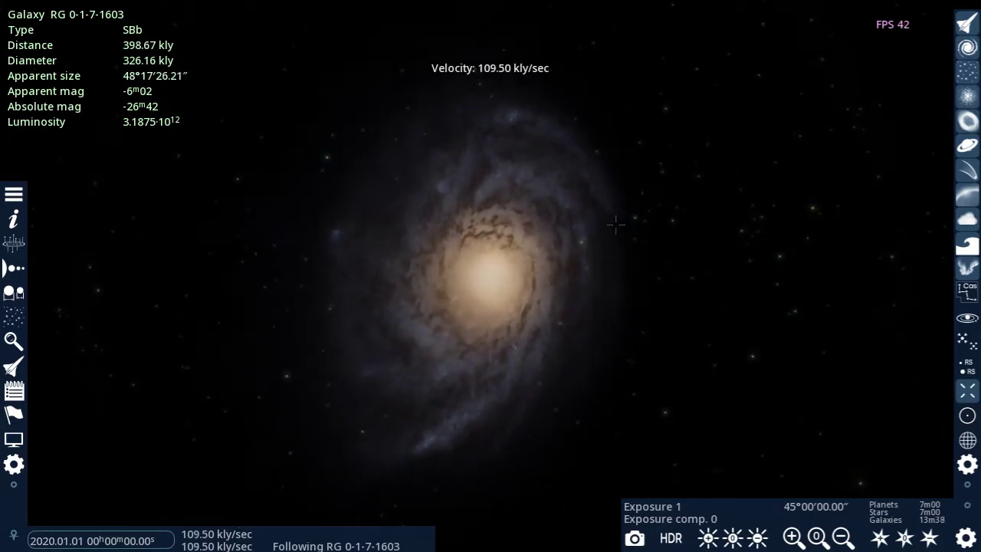
scroll(541, 270, down, 1)
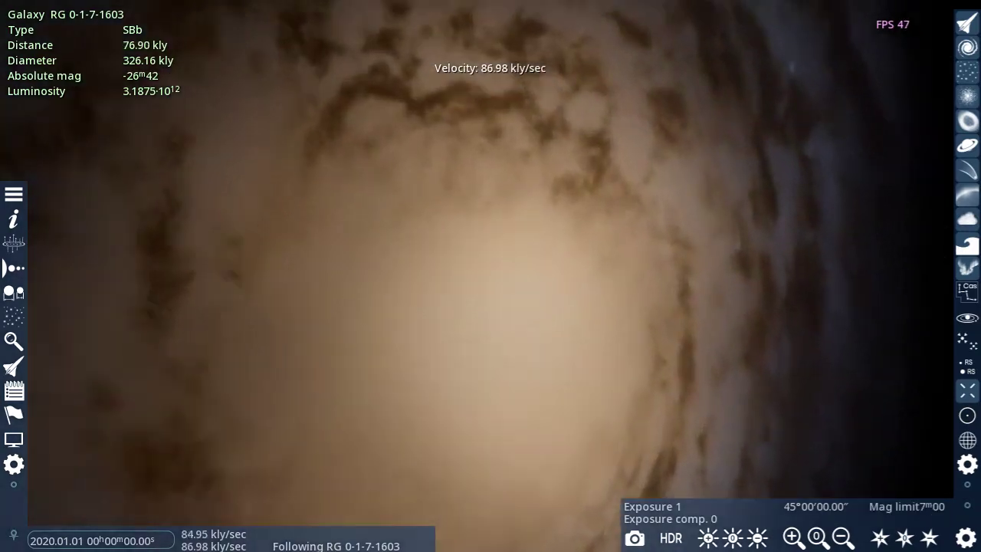
scroll(429, 472, down, 1)
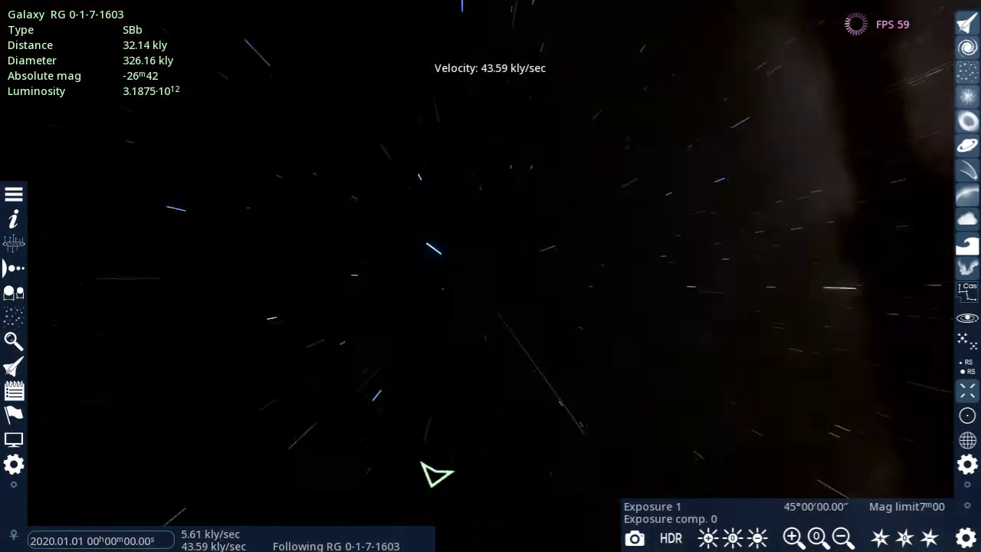
scroll(484, 473, down, 3)
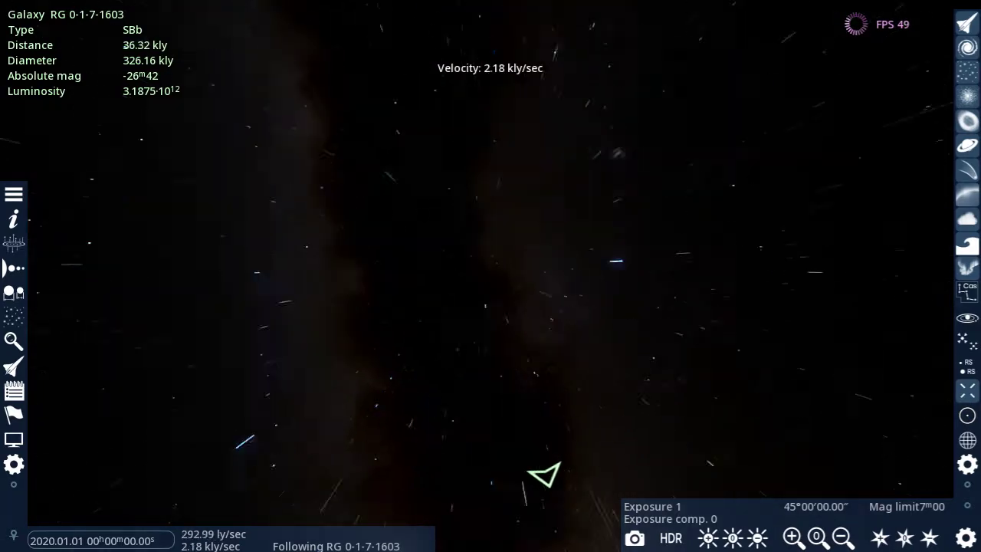
Slow to 1 kly/sec, search filtered systems within 10 ly, and select the top 1093-scoring one.
click(201, 539)
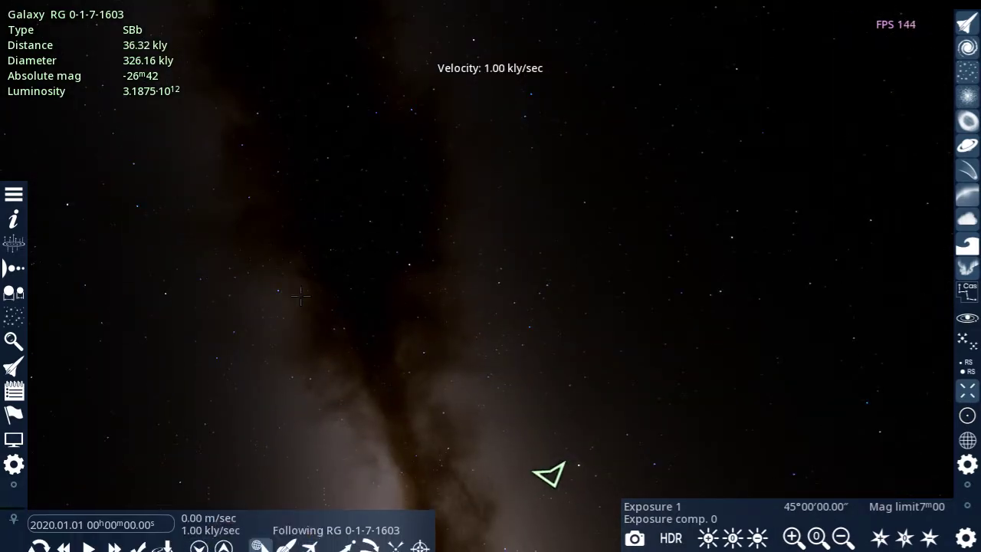
click(15, 317)
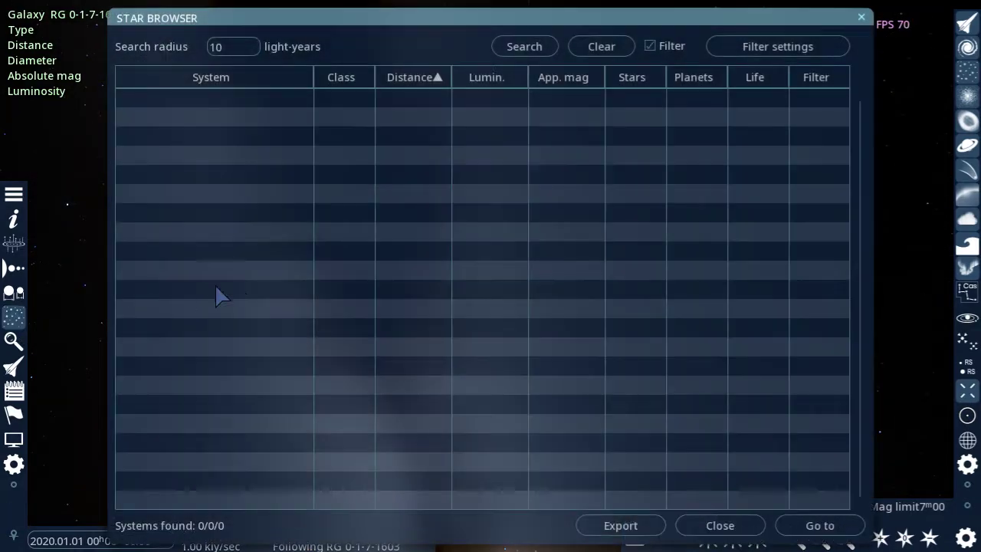
click(526, 51)
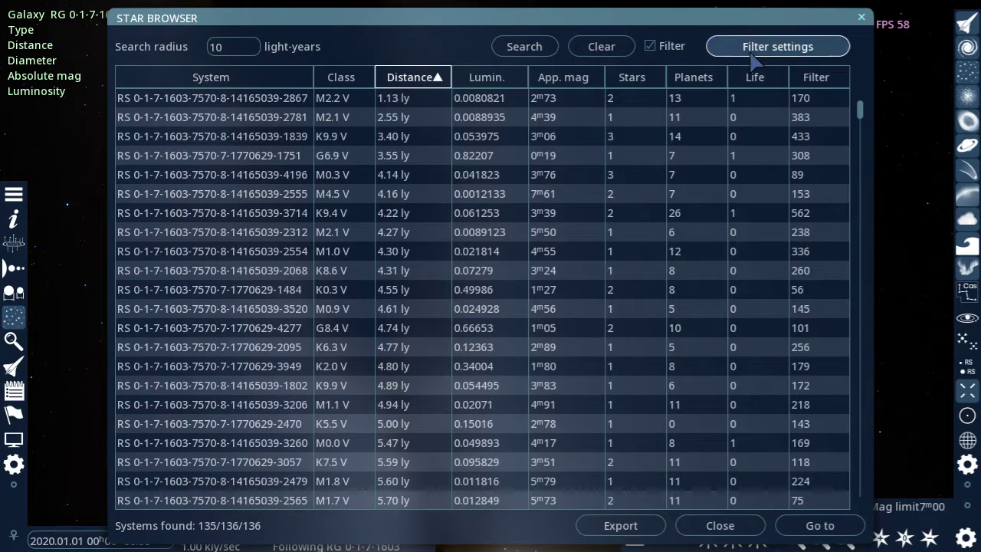
click(776, 46)
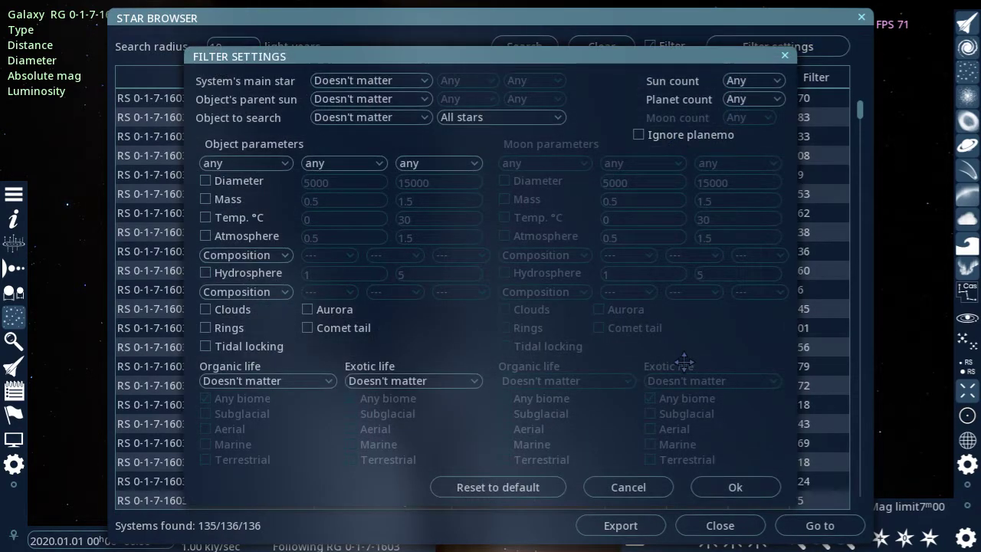
click(734, 486)
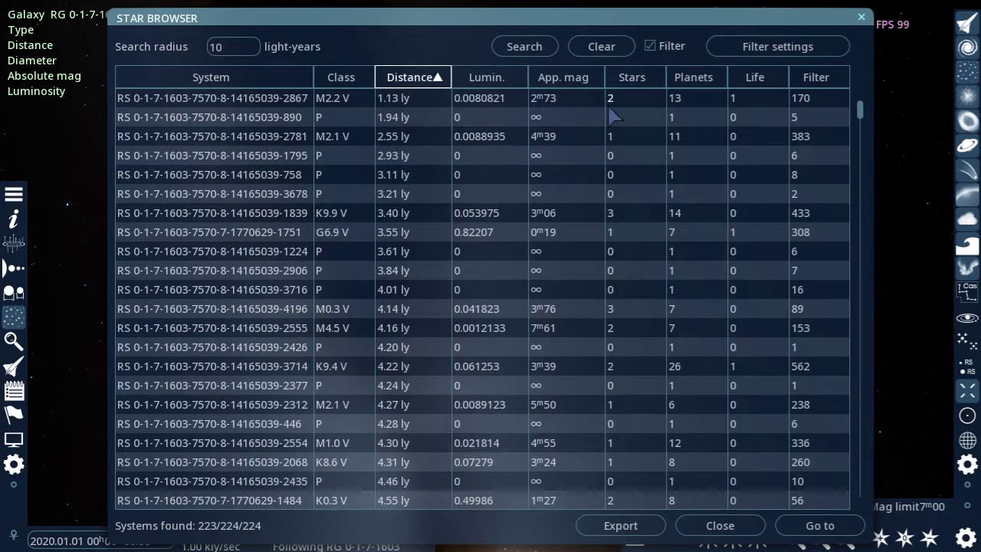
click(825, 79)
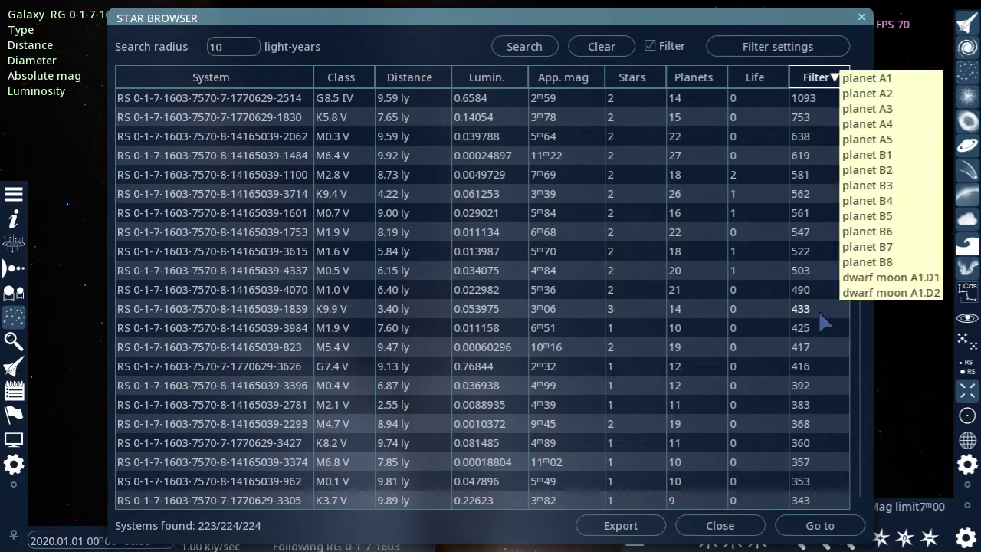
click(806, 102)
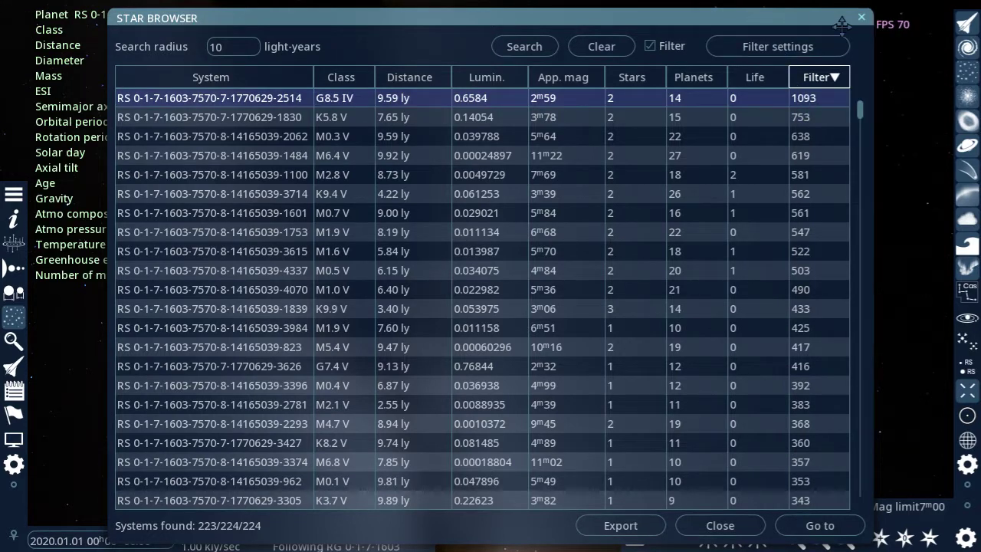
Close the star browser and list the bodies orbiting star A.
click(862, 17)
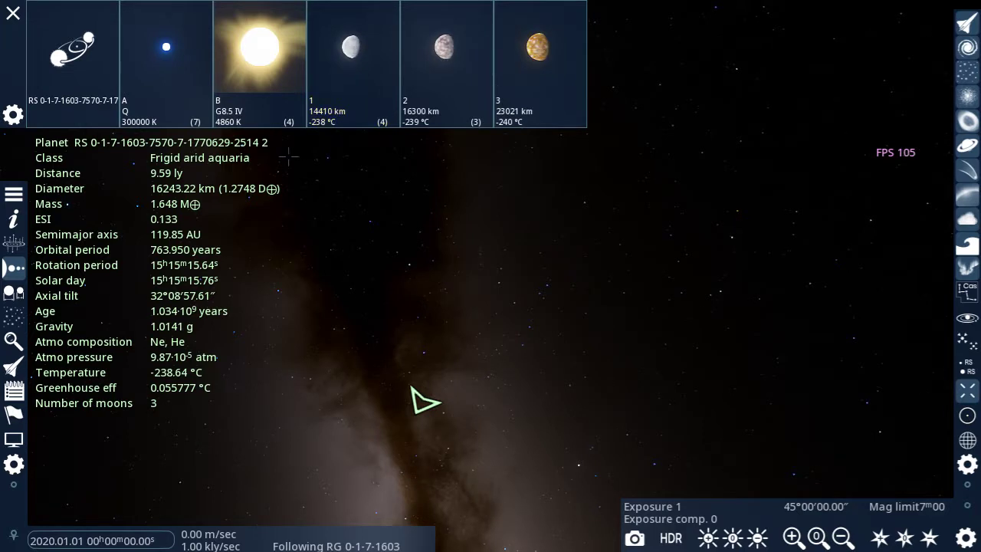
mouse_move(190, 99)
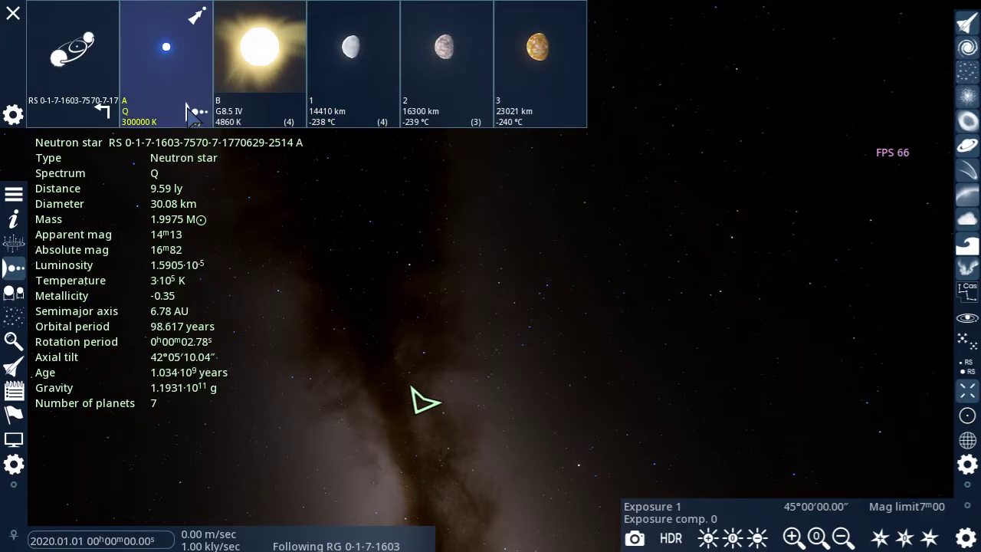
click(194, 113)
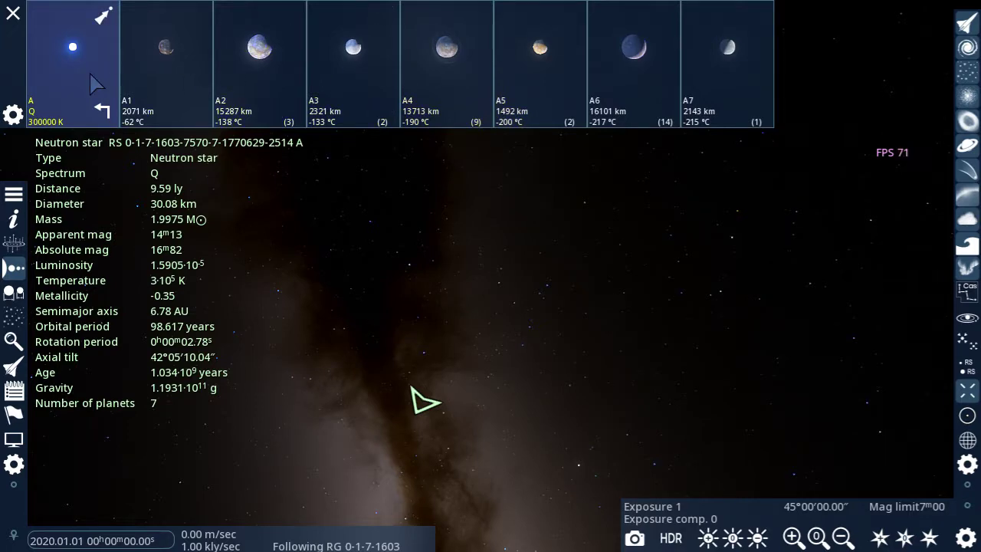
Compare planets A1 through dwarf planet A7 in turn, then hide the body strip.
click(192, 75)
click(276, 83)
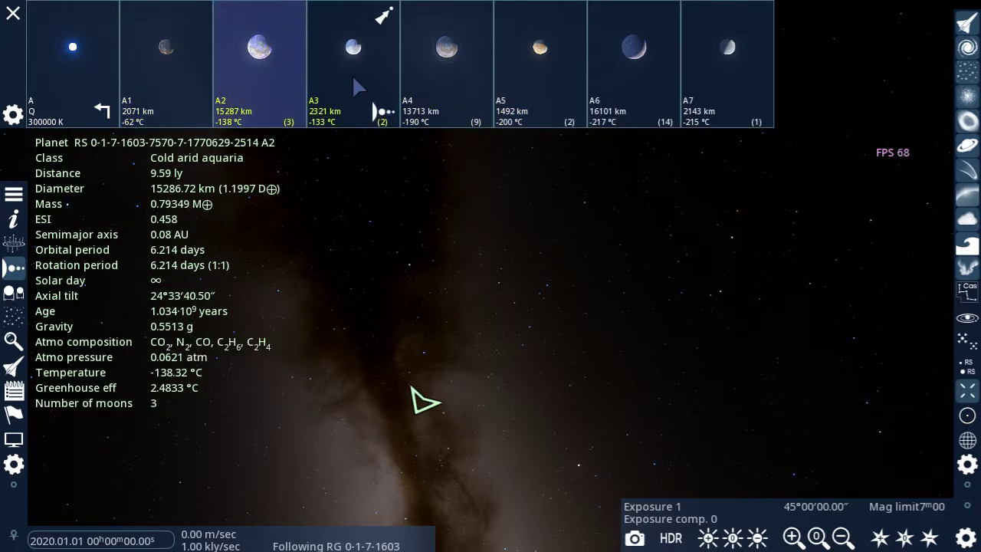
click(353, 83)
click(427, 85)
click(333, 84)
click(537, 80)
click(634, 76)
click(735, 71)
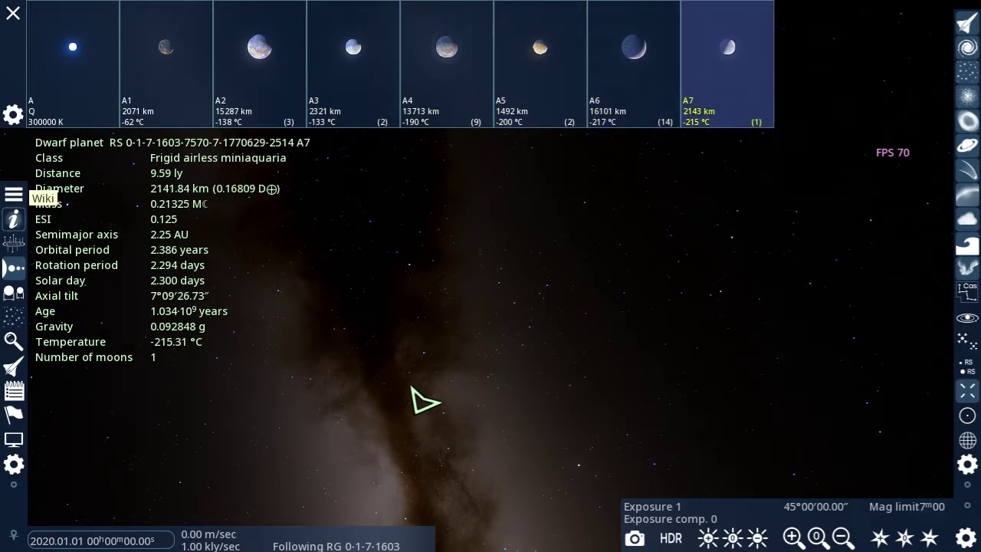
click(14, 268)
Filter nearby systems to marine planets, sort by Life, and select the top system.
click(13, 341)
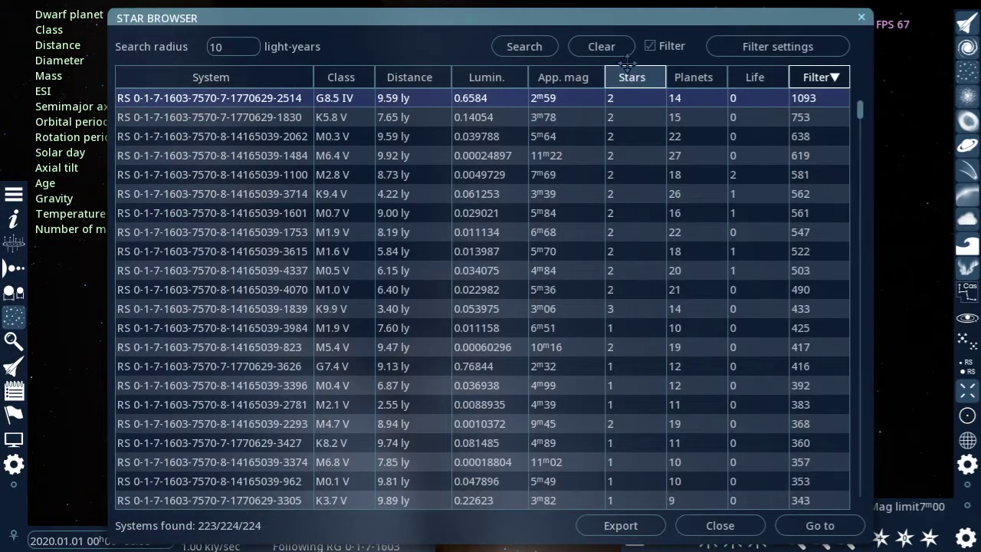
click(805, 46)
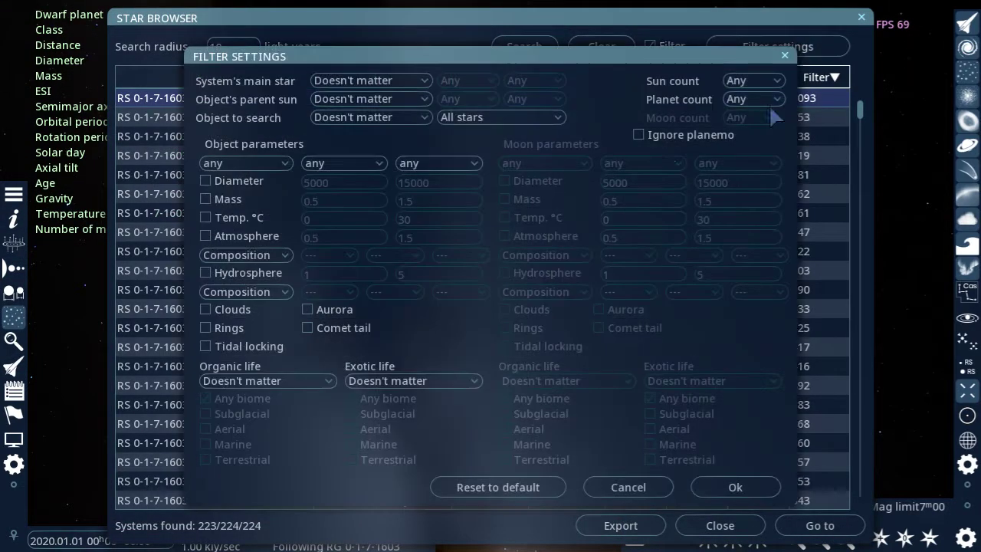
click(268, 164)
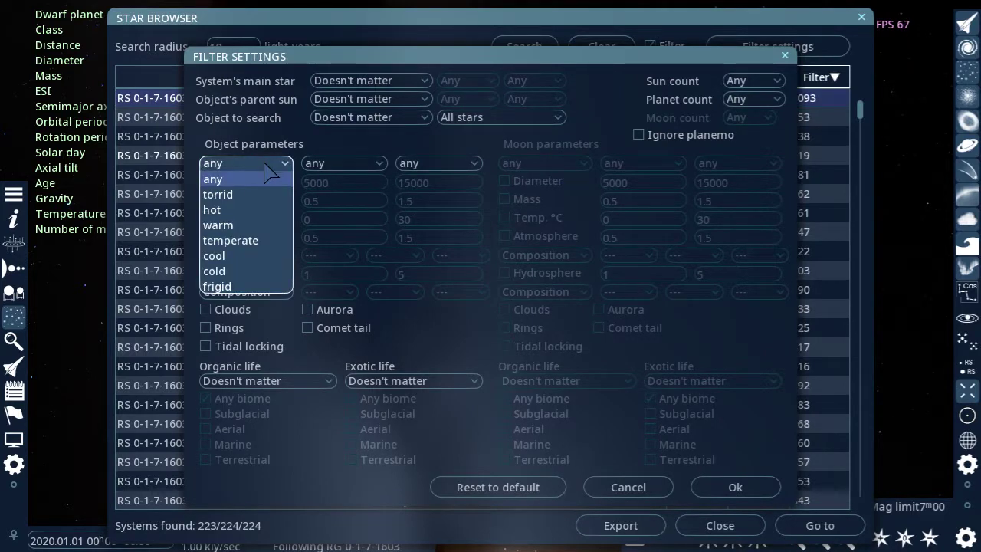
click(341, 164)
click(335, 256)
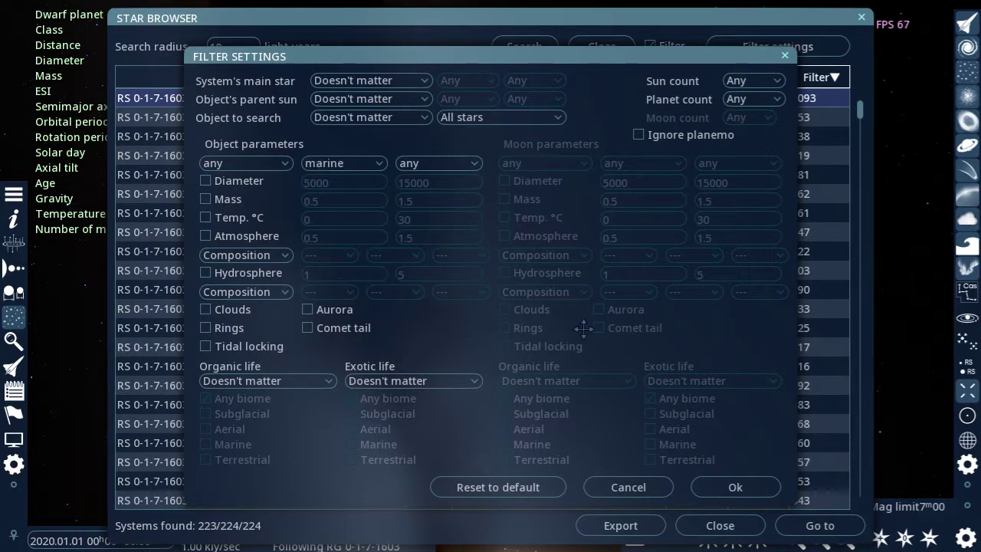
click(735, 488)
click(753, 78)
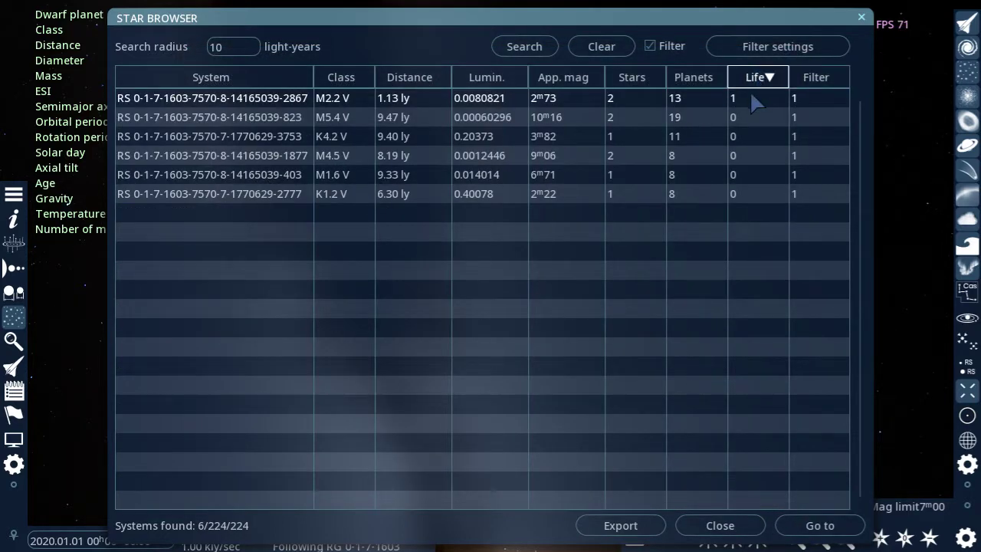
click(748, 99)
Go to the top life-bearing system selected in the Star Browser.
click(820, 525)
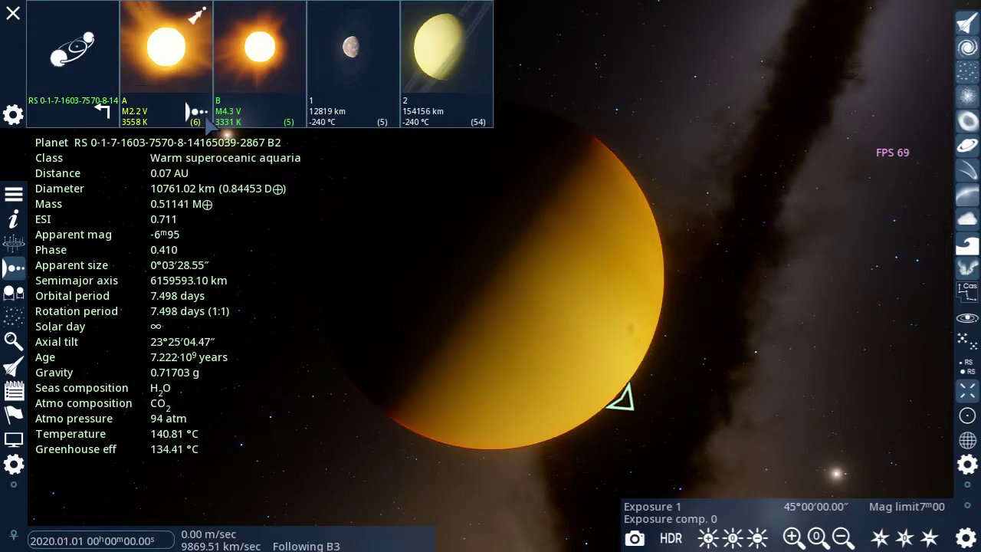
Select star A's planet A6, a warm marine superferria, and fly to it with G.
click(198, 112)
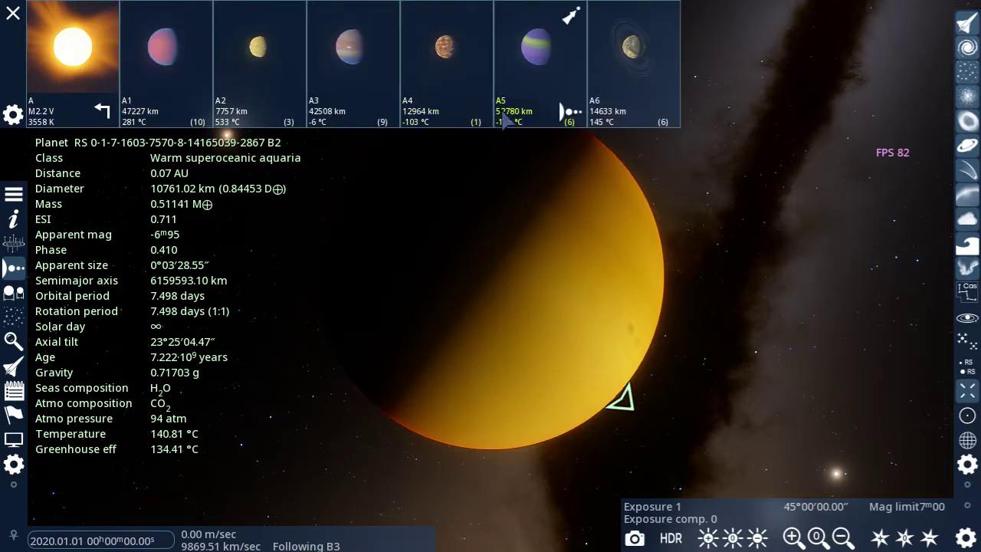
click(650, 107)
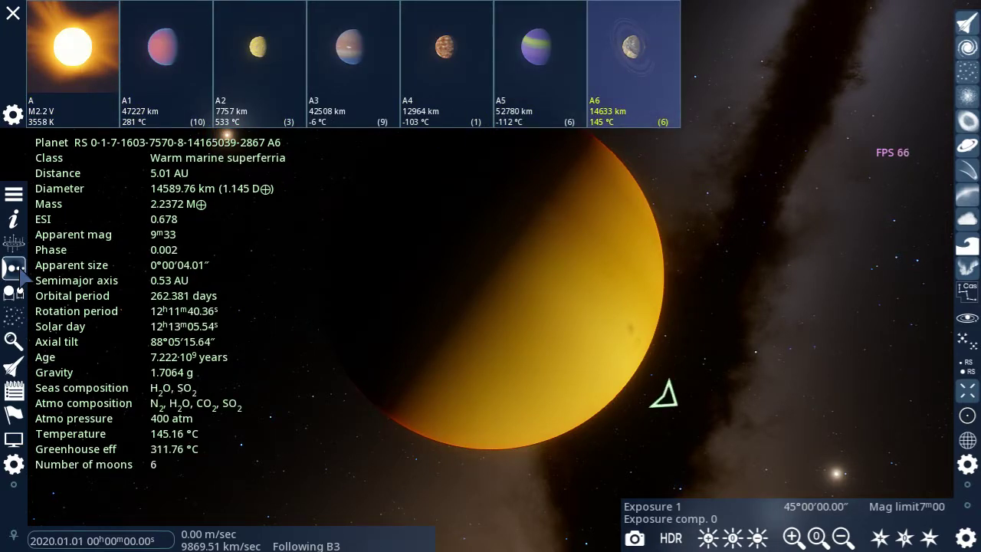
key(g)
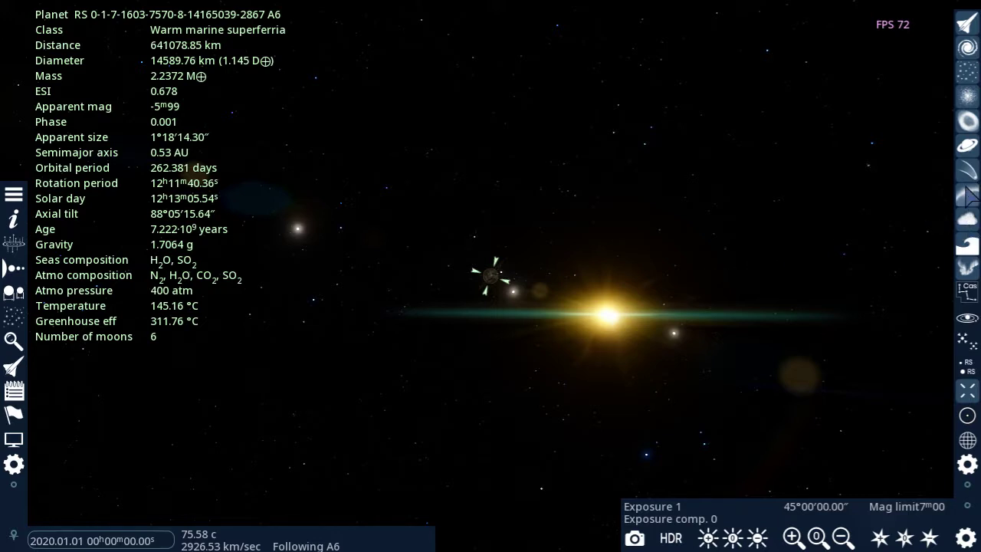
On A6's surface, turn atmosphere and water rendering back on.
click(969, 247)
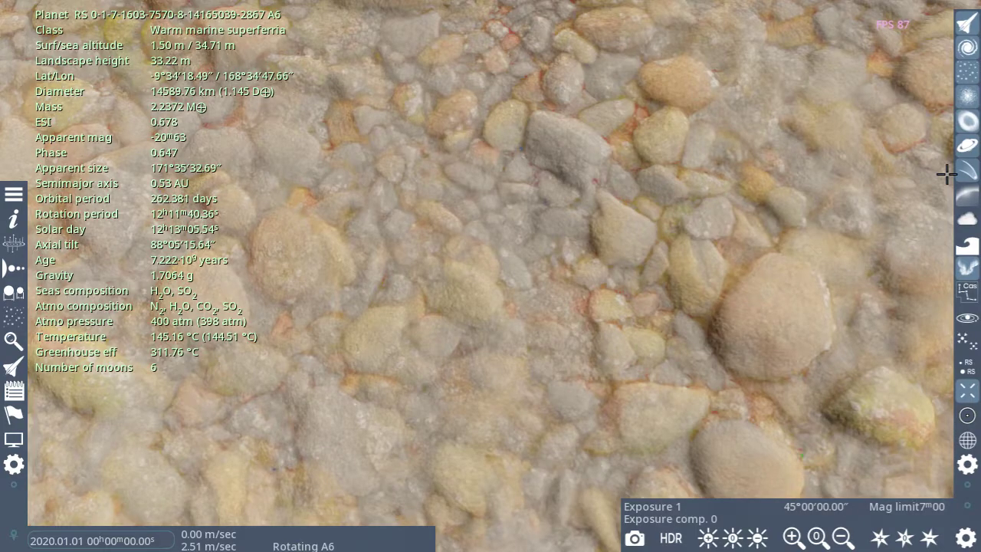
click(970, 221)
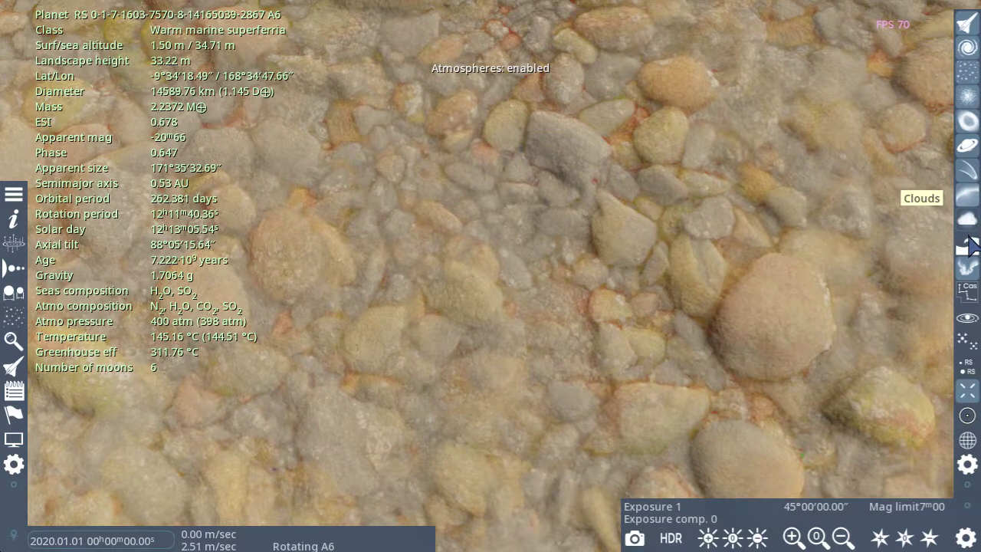
click(971, 244)
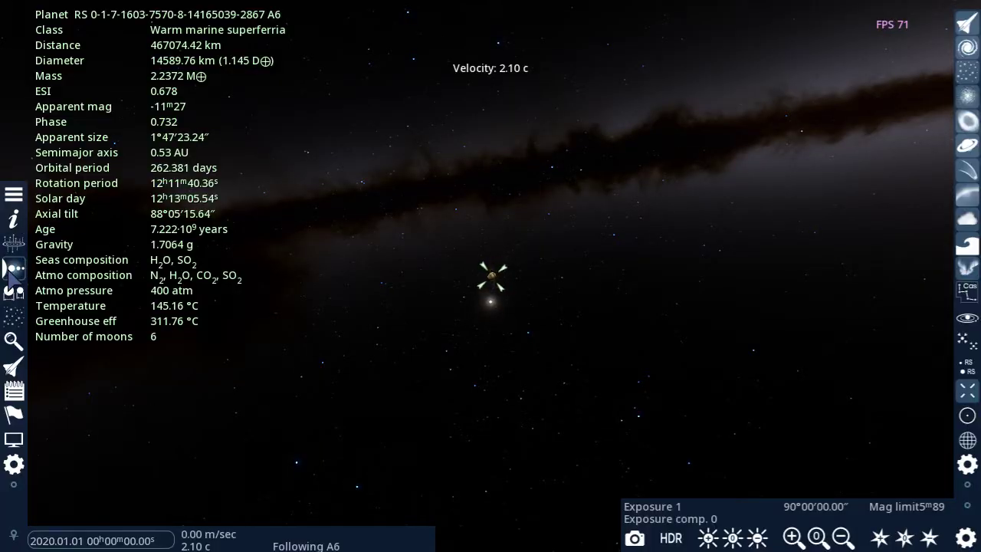
Rerun the filtered nearby-systems search and select the second system in the list.
click(14, 267)
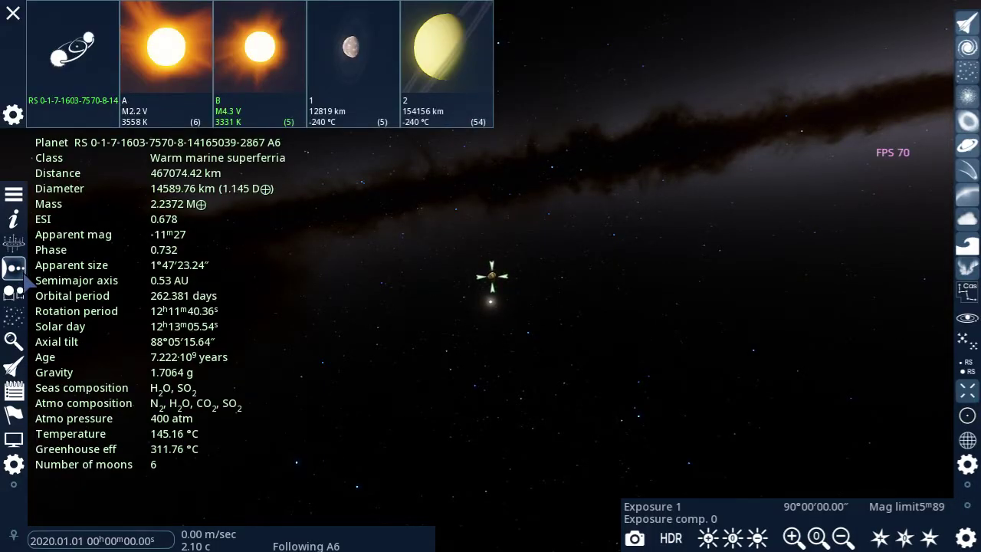
click(14, 268)
click(12, 322)
click(503, 46)
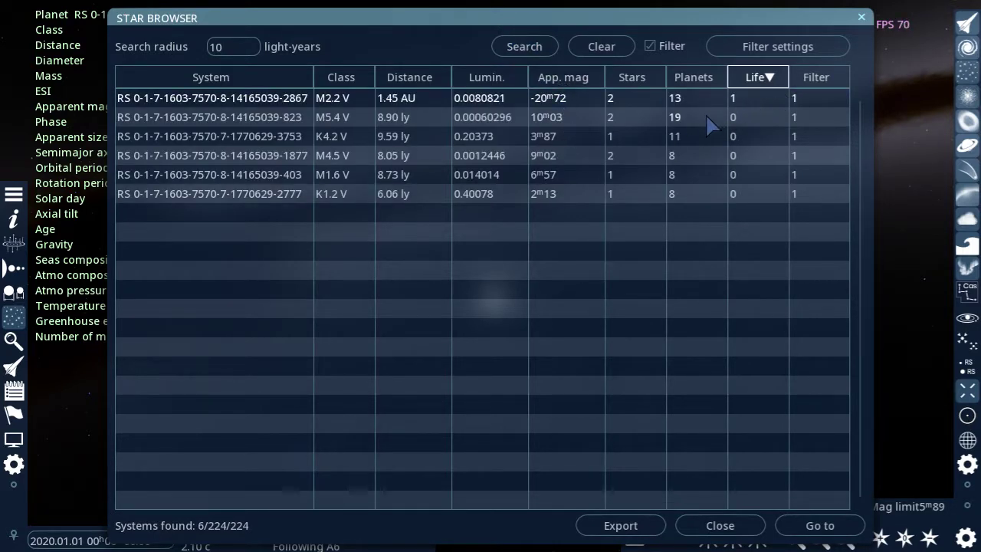
click(664, 119)
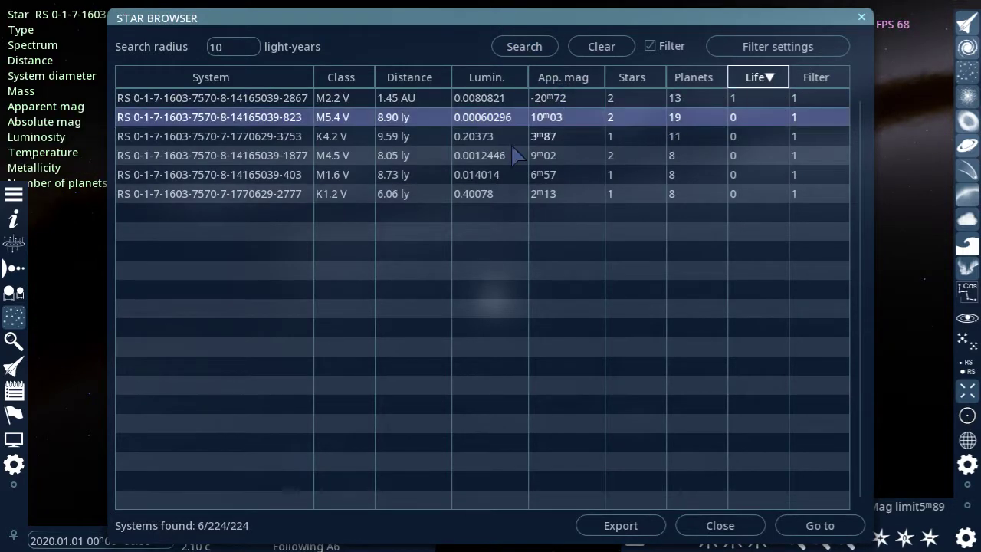
Select star B's planet B5, then close the planet list and move the browser lower.
click(14, 268)
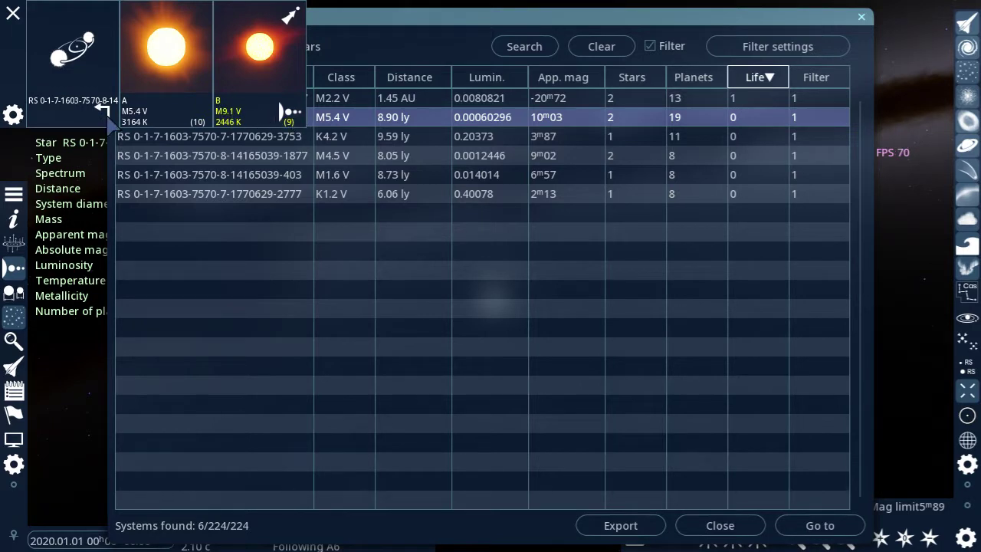
click(289, 120)
click(536, 99)
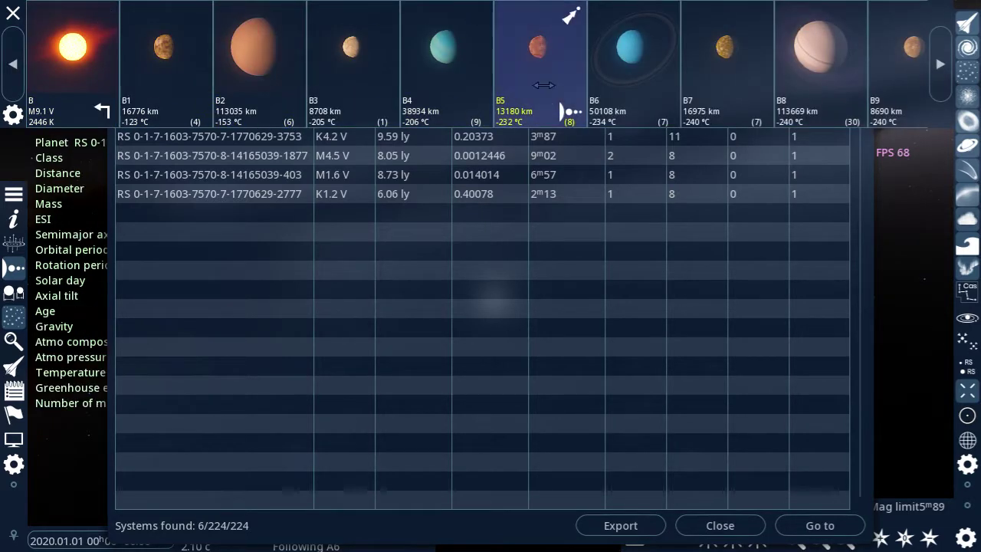
click(799, 347)
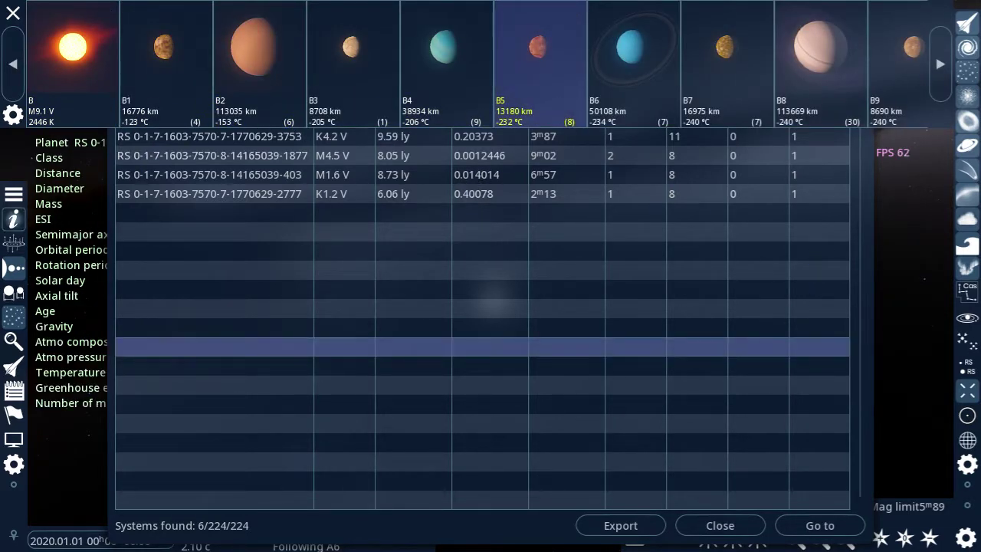
click(14, 269)
drag(339, 24, 337, 244)
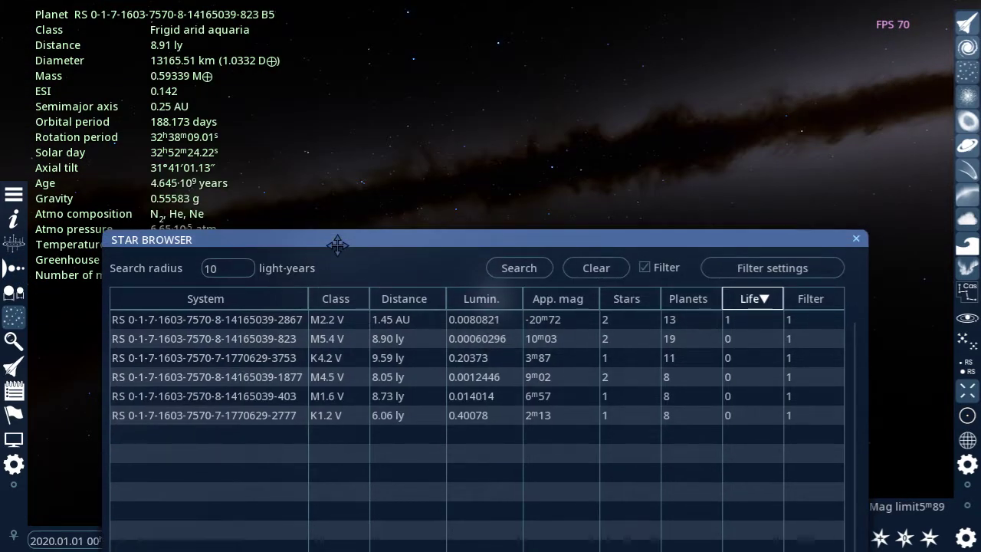
Widen the system search radius to 50 light-years and rerun the search.
click(801, 270)
click(785, 56)
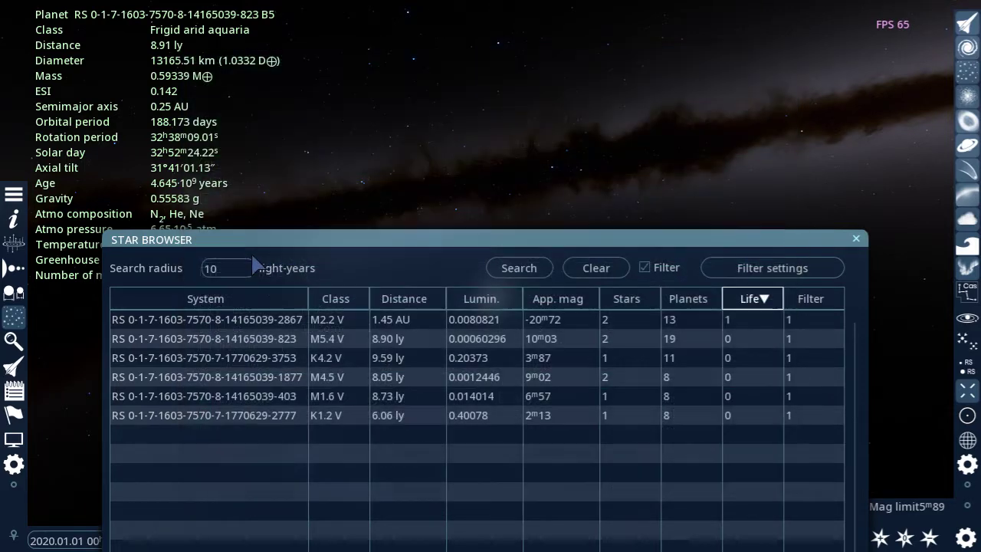
key(BackSpace)
key(BackSpace)
text(50)
key(Return)
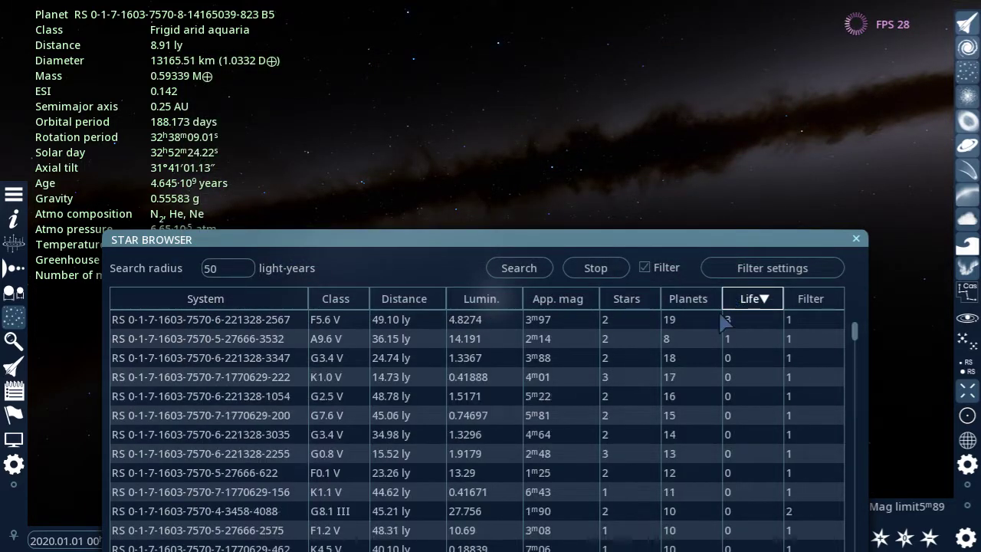
Apply the marine planet filter and move the system browser to the top.
drag(705, 239, 694, 89)
click(762, 117)
click(436, 164)
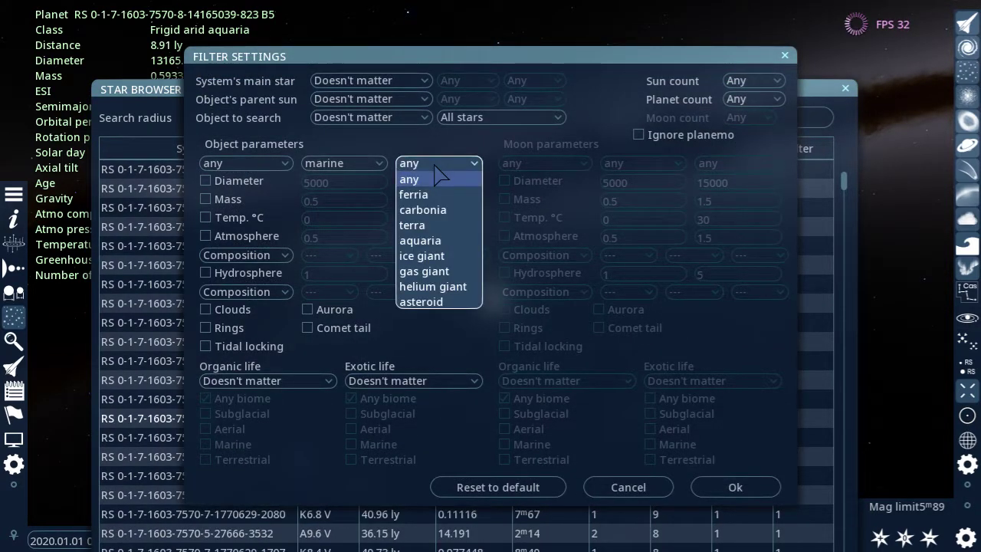
click(436, 166)
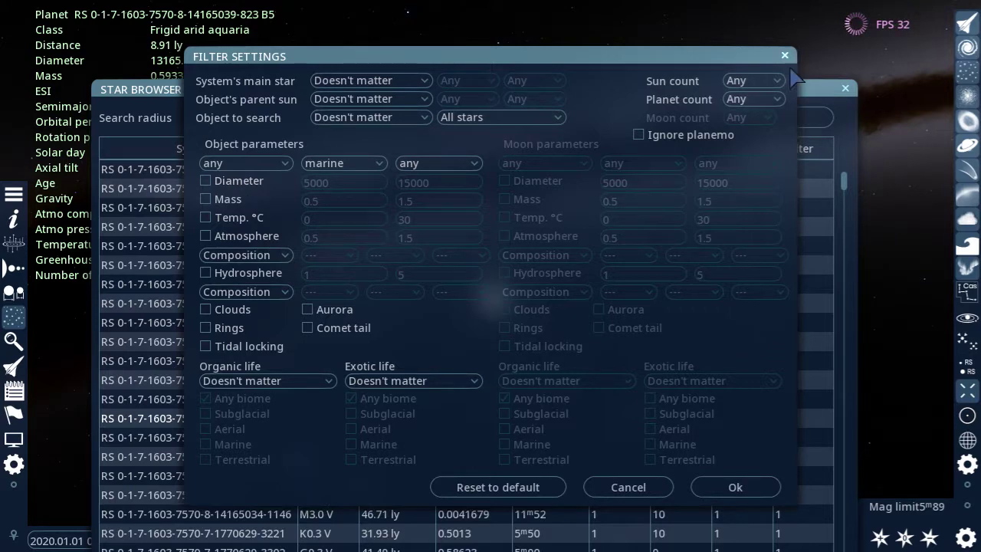
click(735, 487)
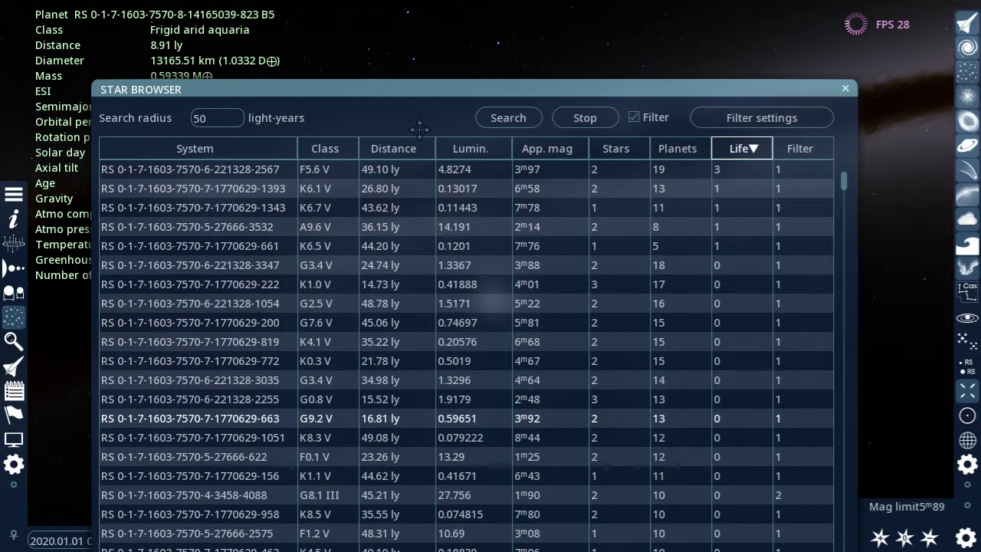
drag(416, 91, 420, 26)
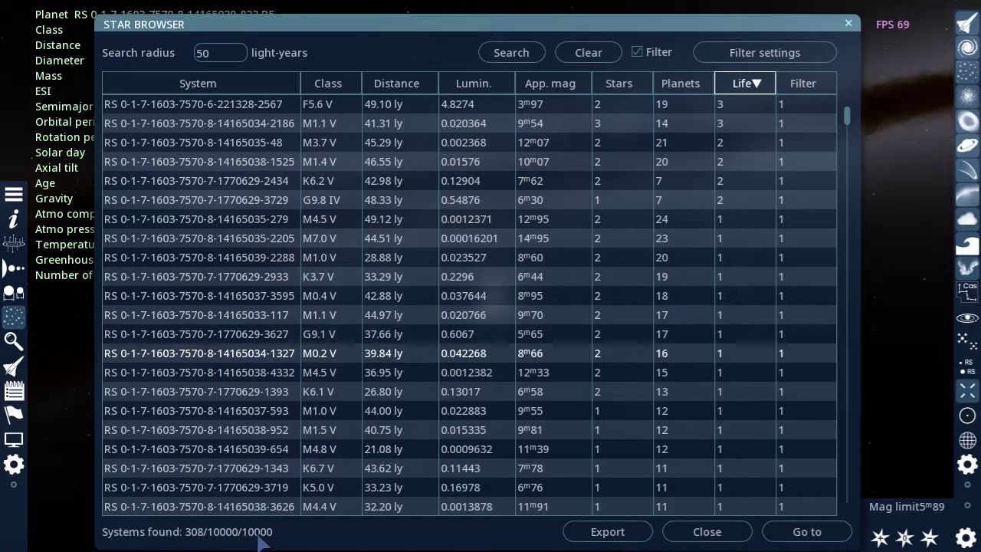
mouse_move(311, 539)
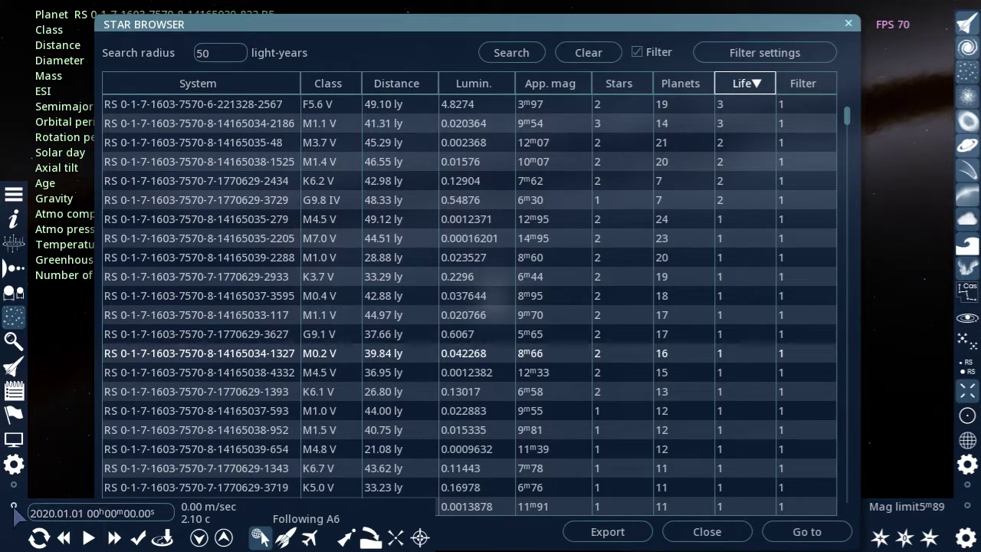
Select the 49.10 ly system with three life-bearing worlds and list its planets.
drag(430, 31, 436, 26)
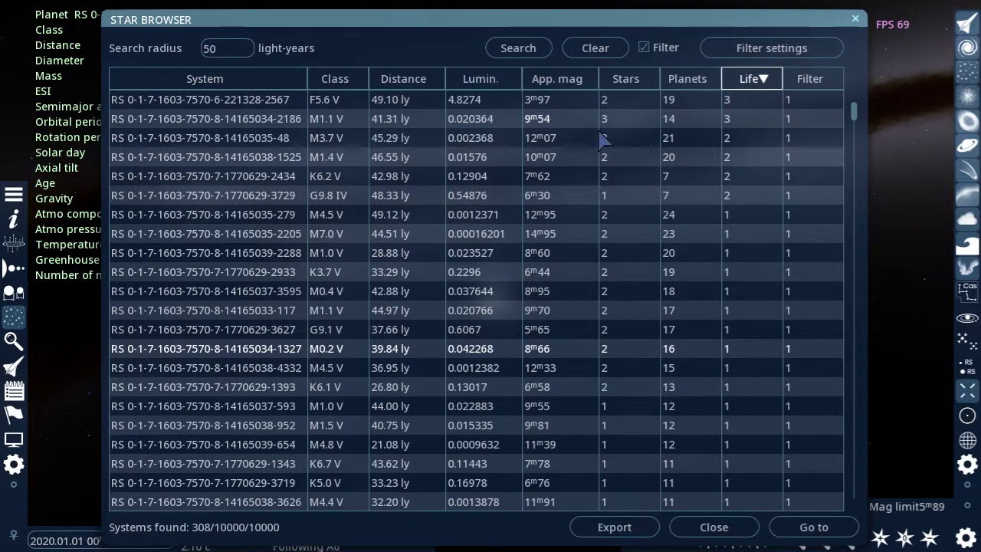
click(755, 102)
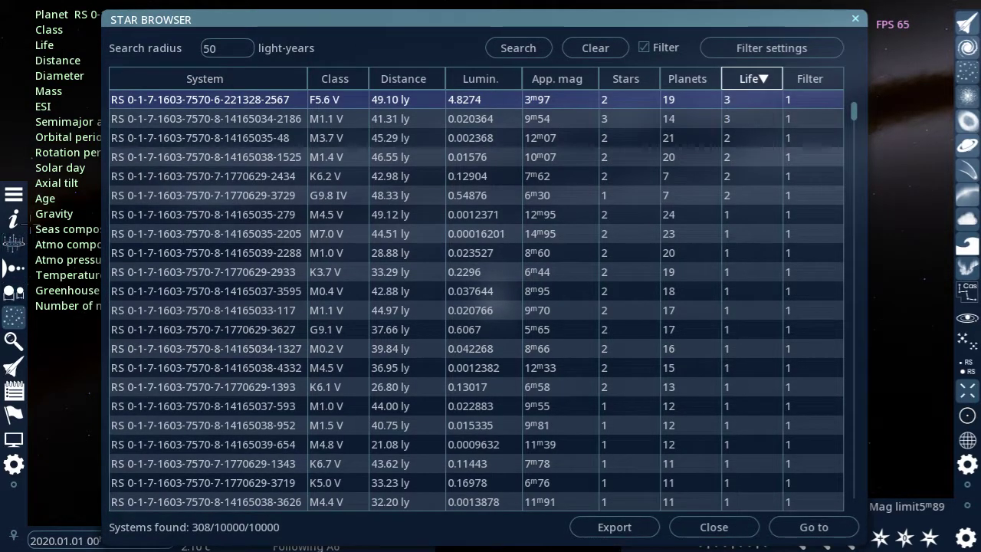
click(14, 267)
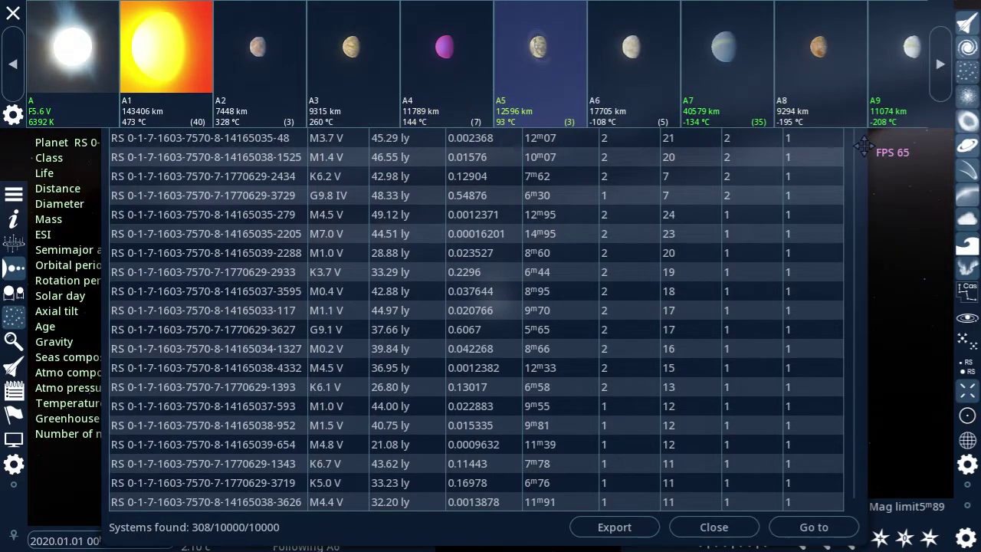
drag(864, 146, 845, 278)
click(790, 210)
click(759, 212)
Close the system browser and fly to the warm marine planet A5.
click(837, 150)
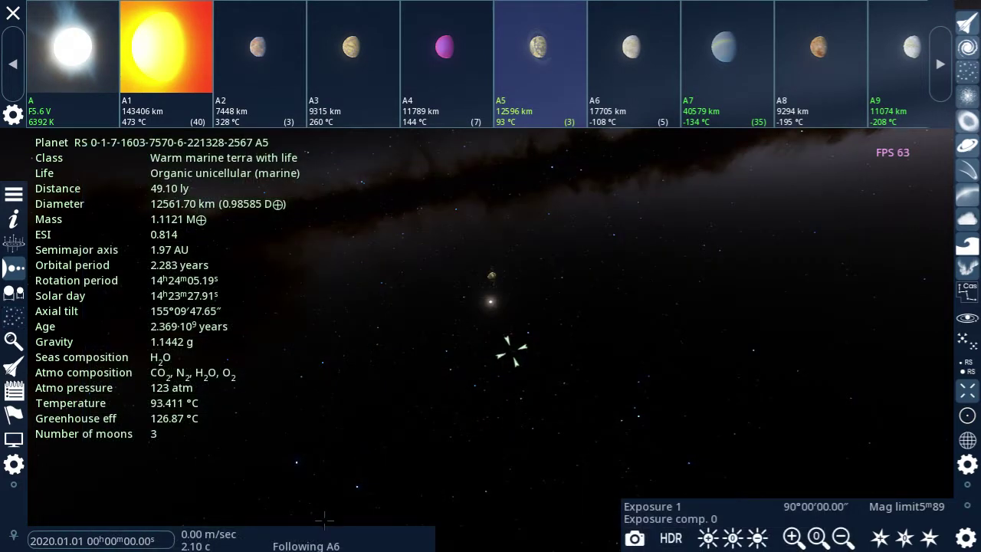
key(g)
click(14, 268)
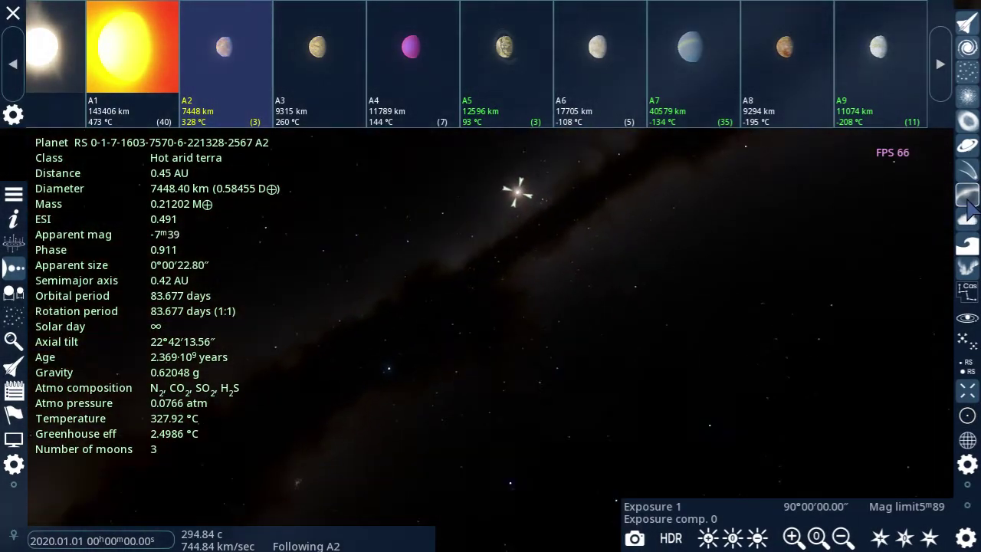
Reselect A5 with atmospheres briefly hidden, then fly on to planet A9.
click(968, 201)
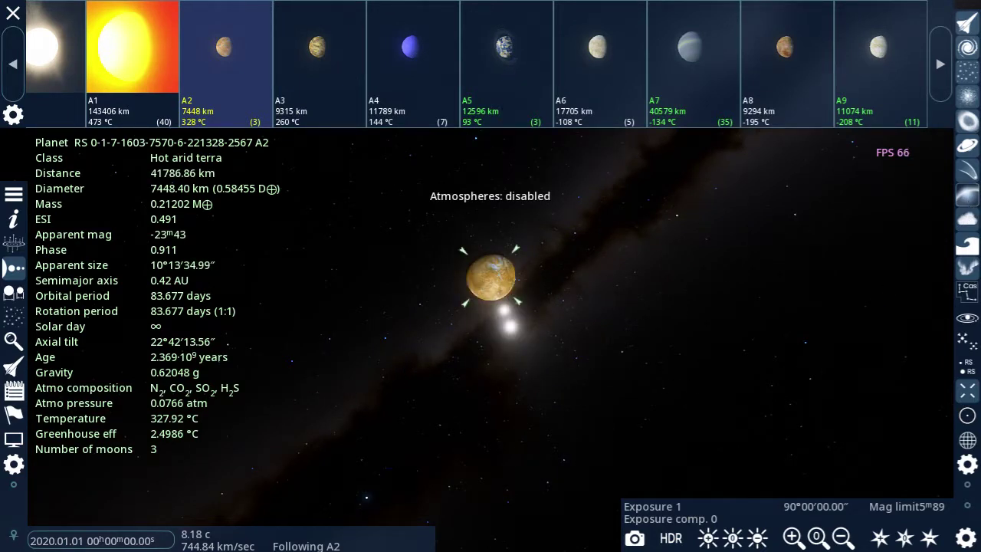
click(506, 46)
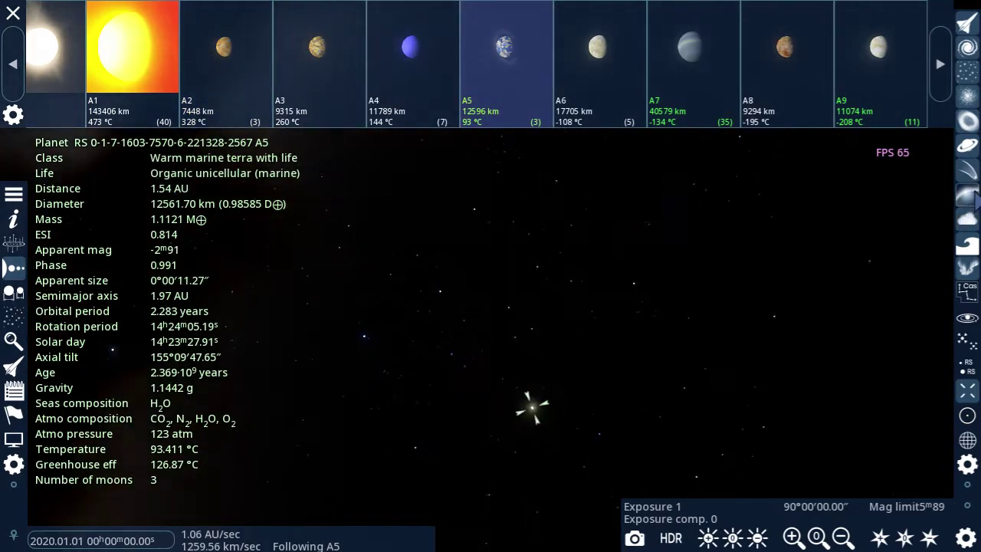
click(969, 201)
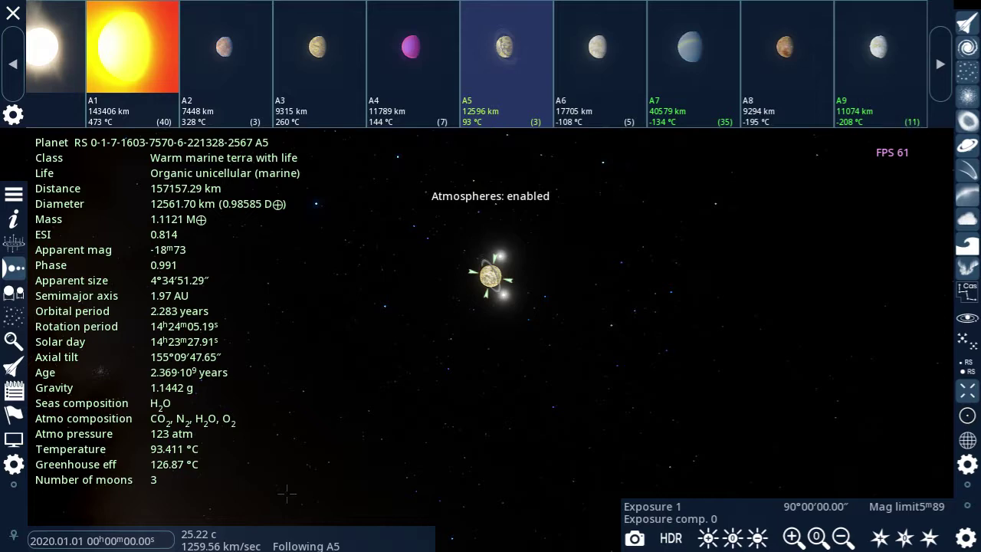
key(g)
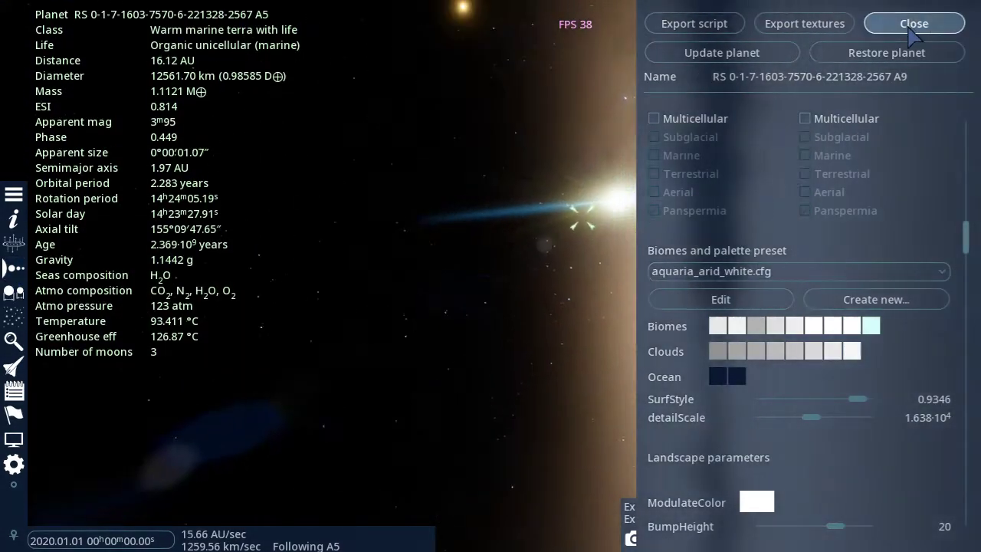
Close the planet editor and bring up the main menu.
click(910, 29)
key(Escape)
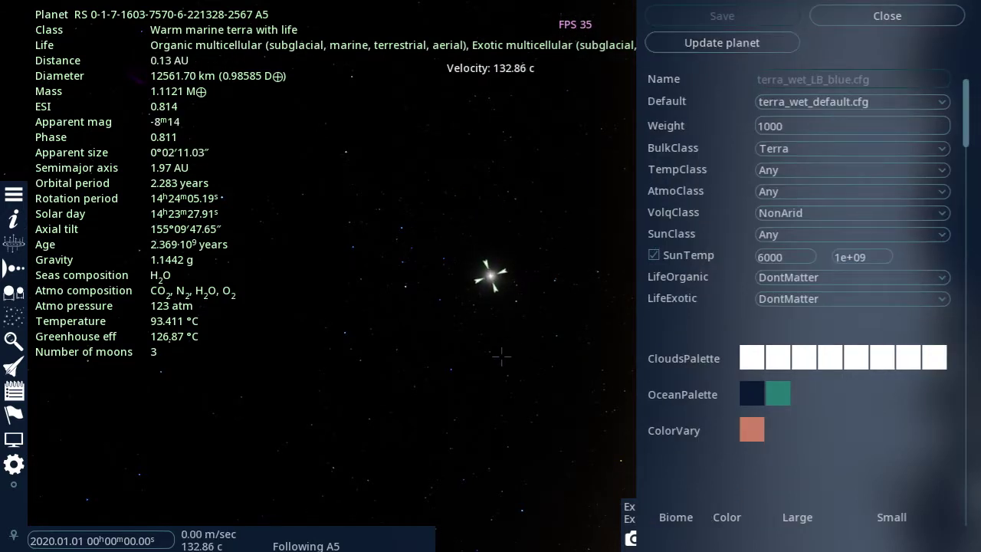
Fly the camera back toward planet A5.
click(338, 539)
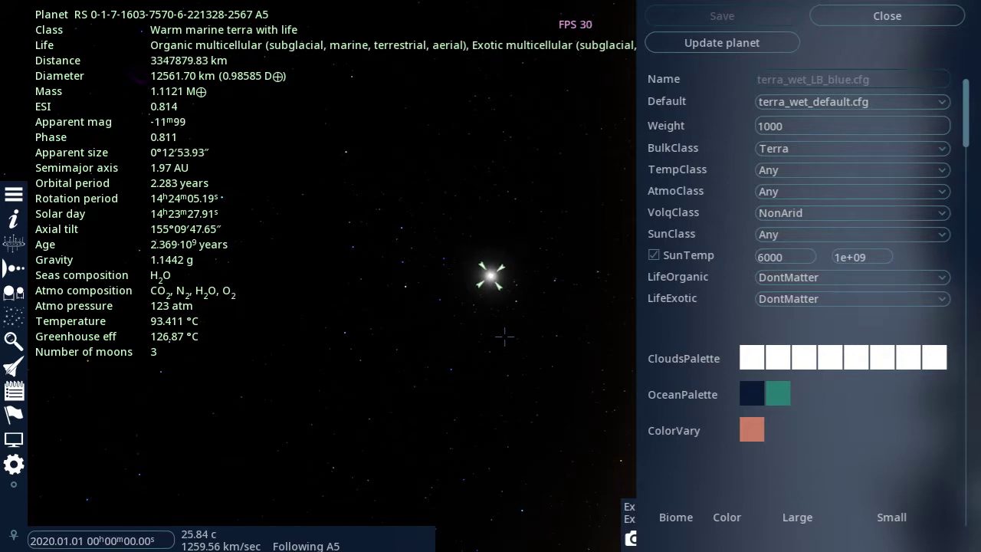